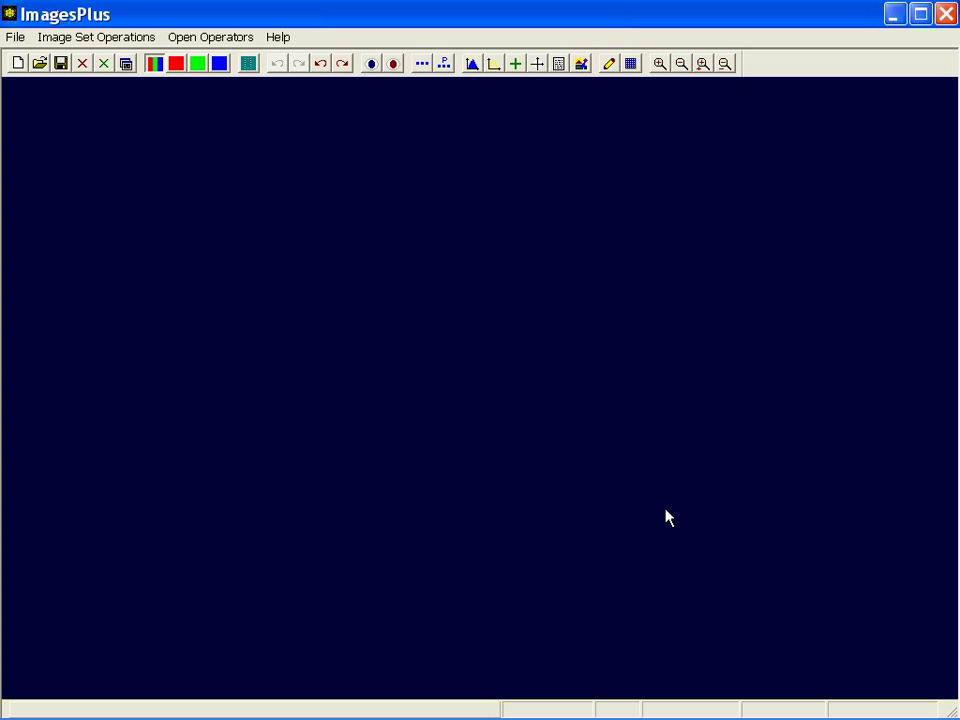
- Open the Image Set Operations menu to reach raw file development
click(99, 39)
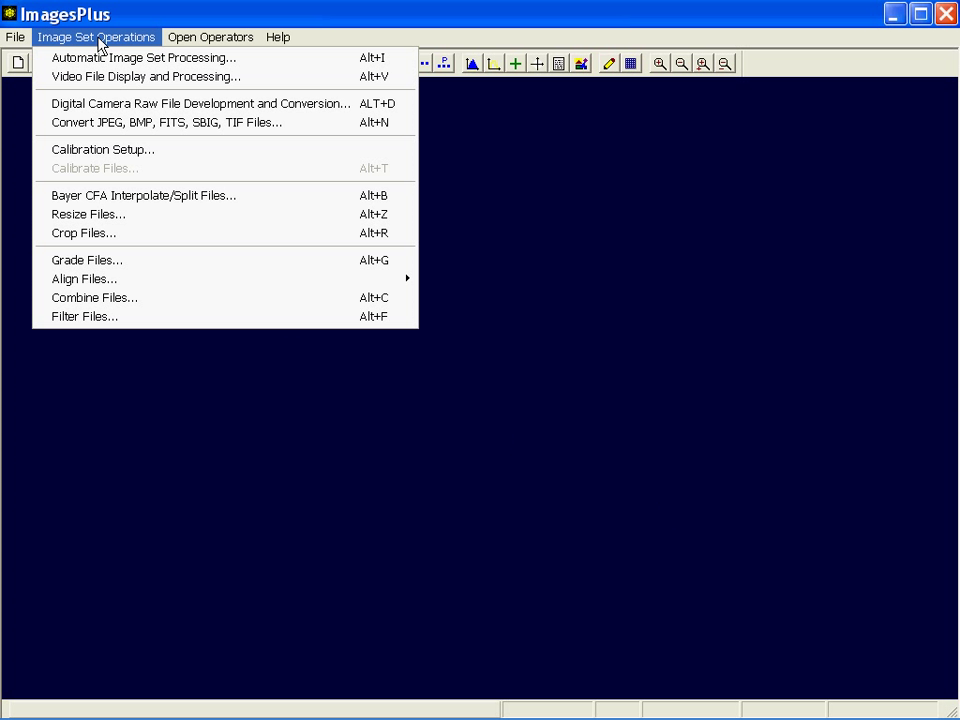
- Convert raw files M42__31, M42__32 and M42__33.CRW to white-balanced lossless 16-bit FITS
click(103, 104)
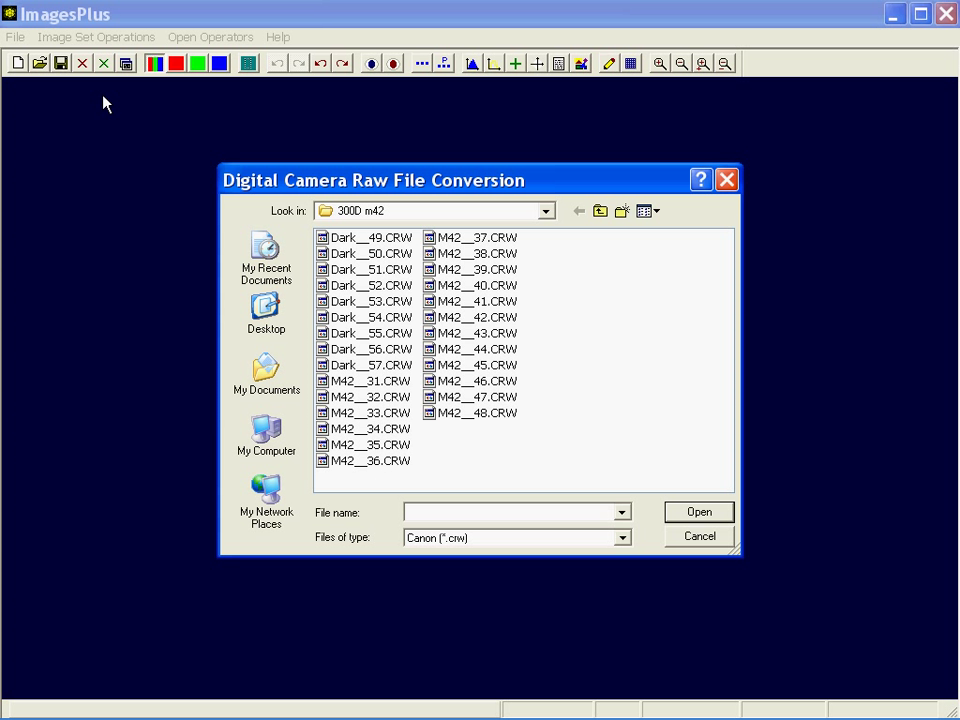
click(388, 382)
ctrl+click(369, 397)
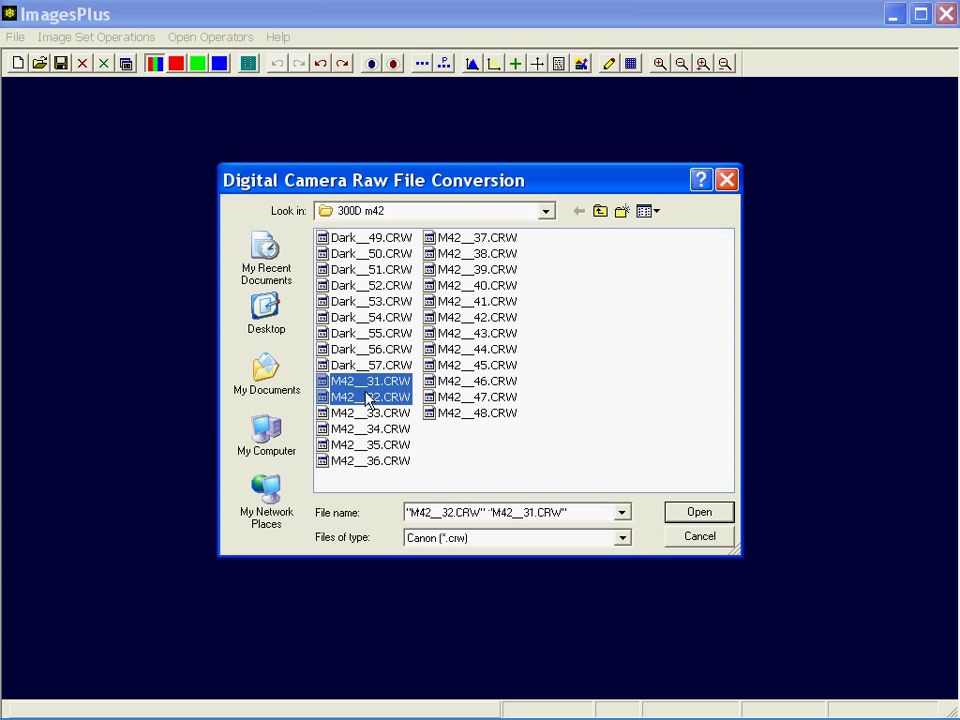
ctrl+click(371, 400)
ctrl+click(369, 397)
ctrl+click(369, 413)
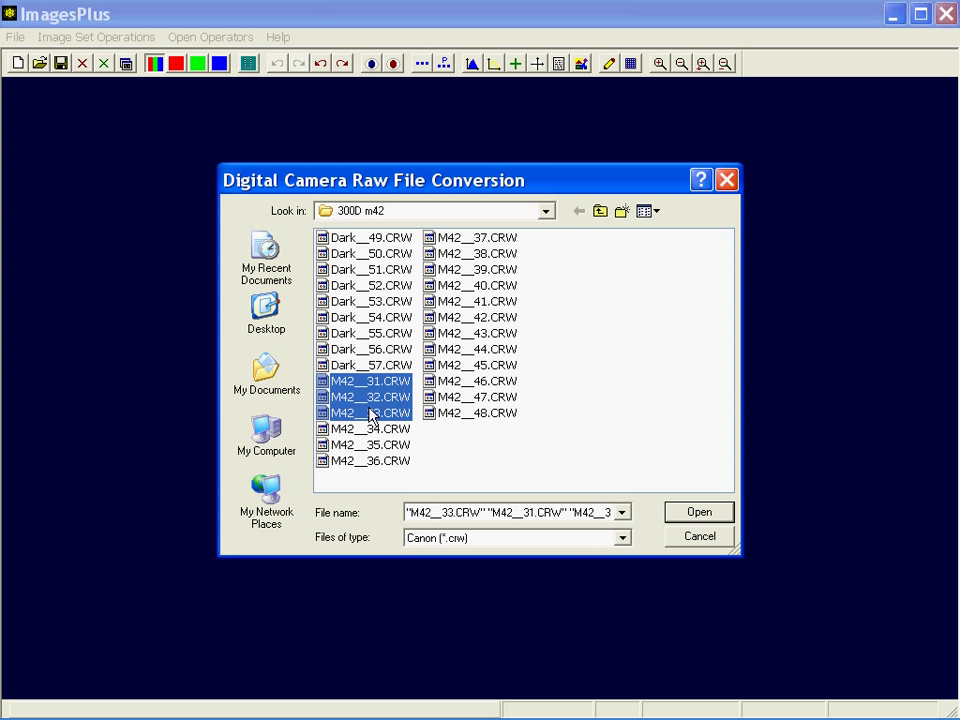
click(683, 514)
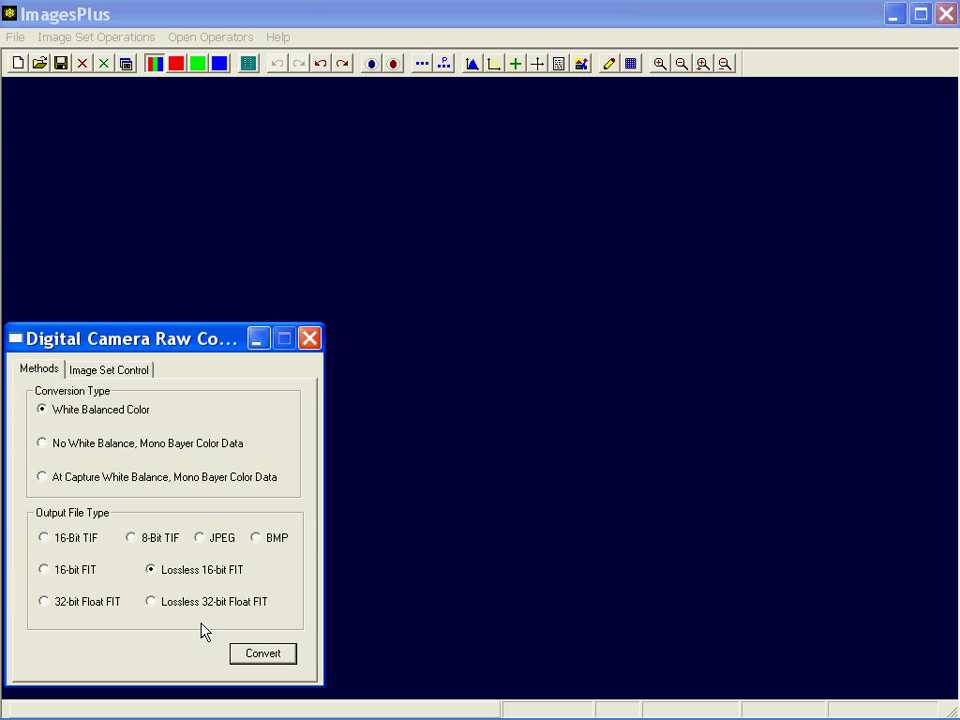
click(264, 655)
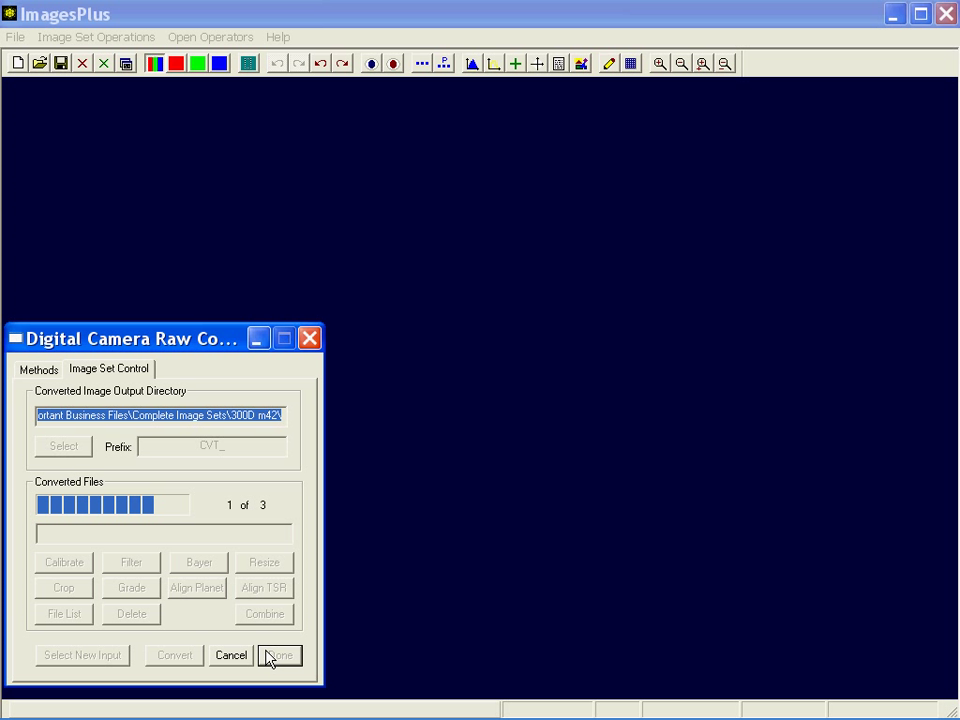
click(39, 63)
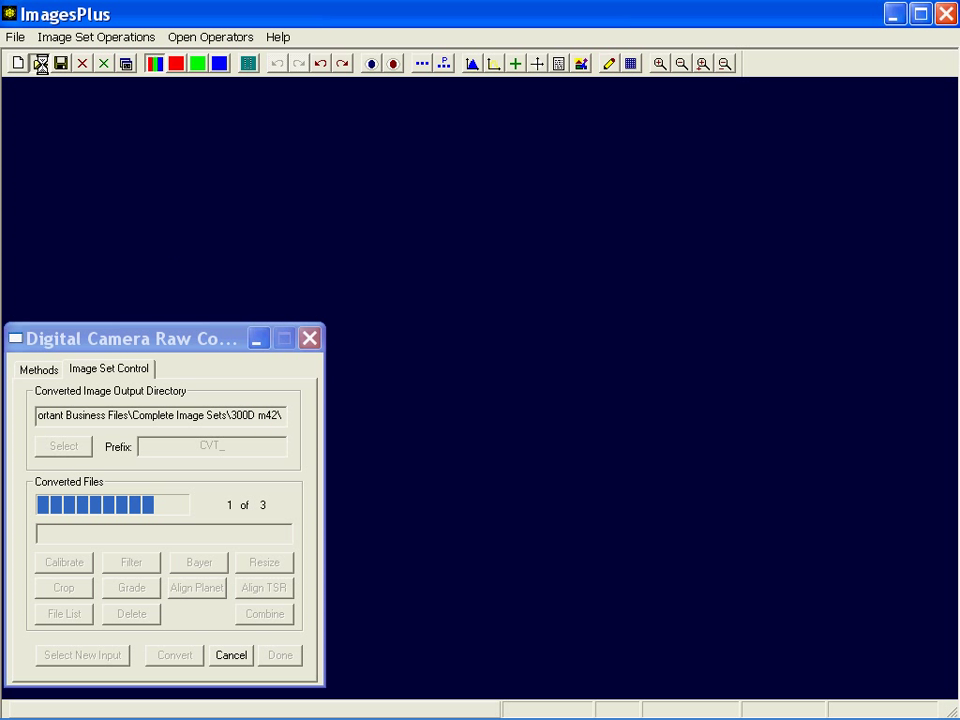
- Open CVT_M42__33.fit, zoom out to the whole image, and move it beside the conversion panel
double_click(416, 240)
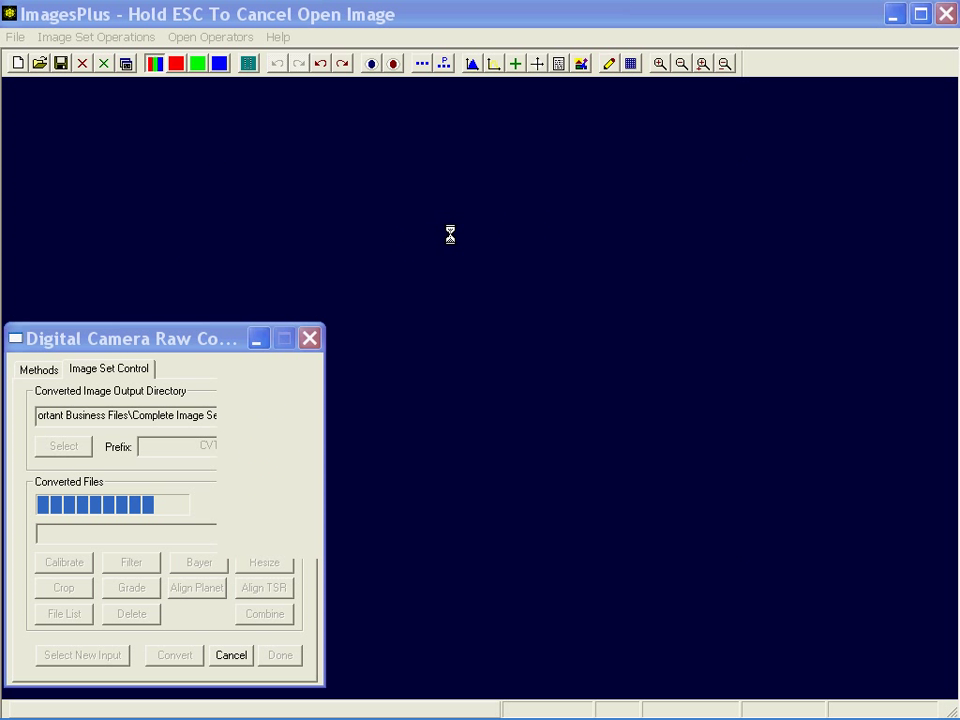
click(684, 66)
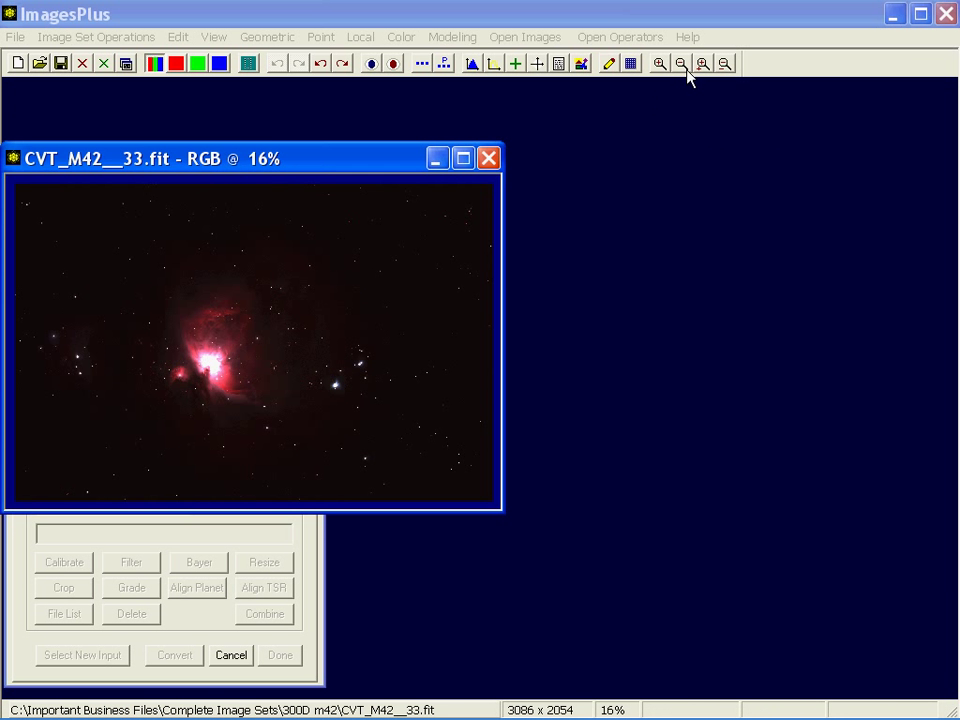
drag(265, 160, 636, 120)
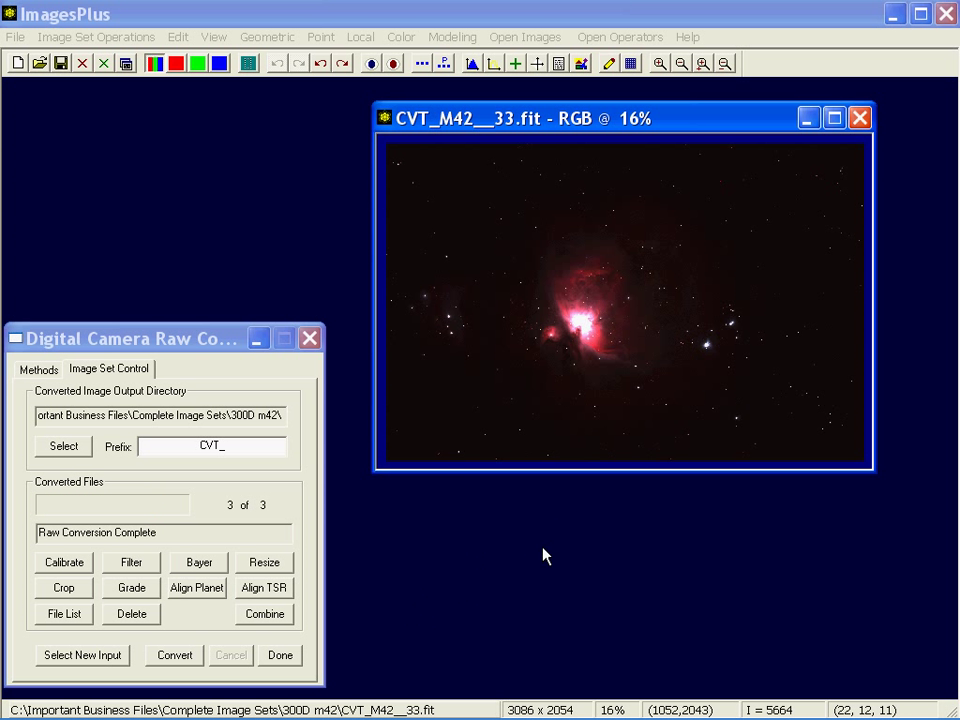
click(399, 38)
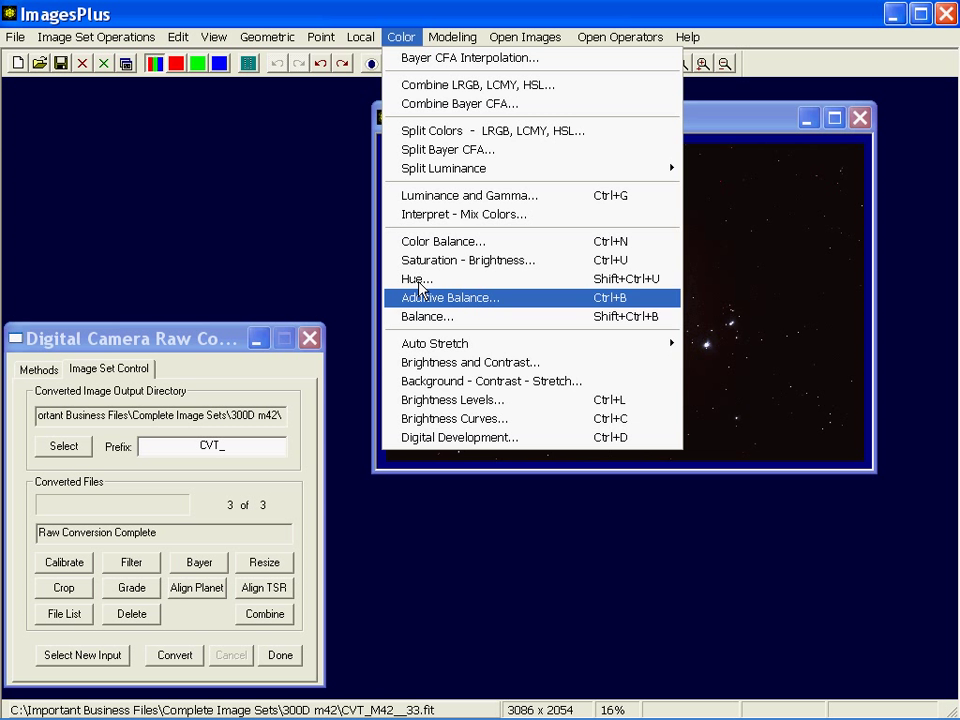
- Stretch the image with Digital Development at break-point 7905 and background weight 0.929
click(440, 437)
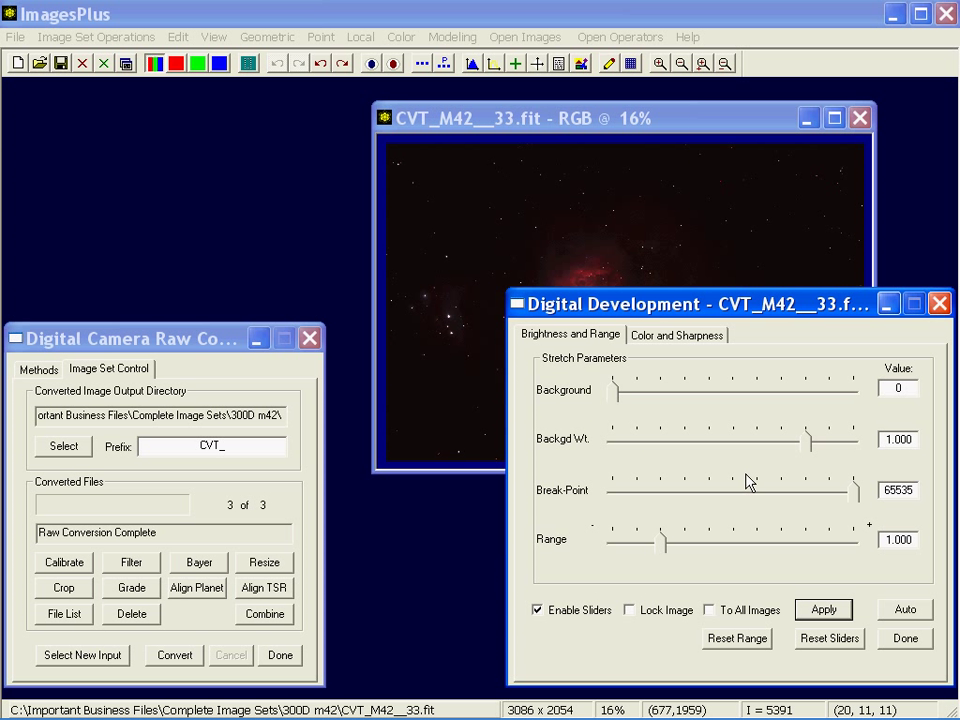
drag(853, 493, 671, 499)
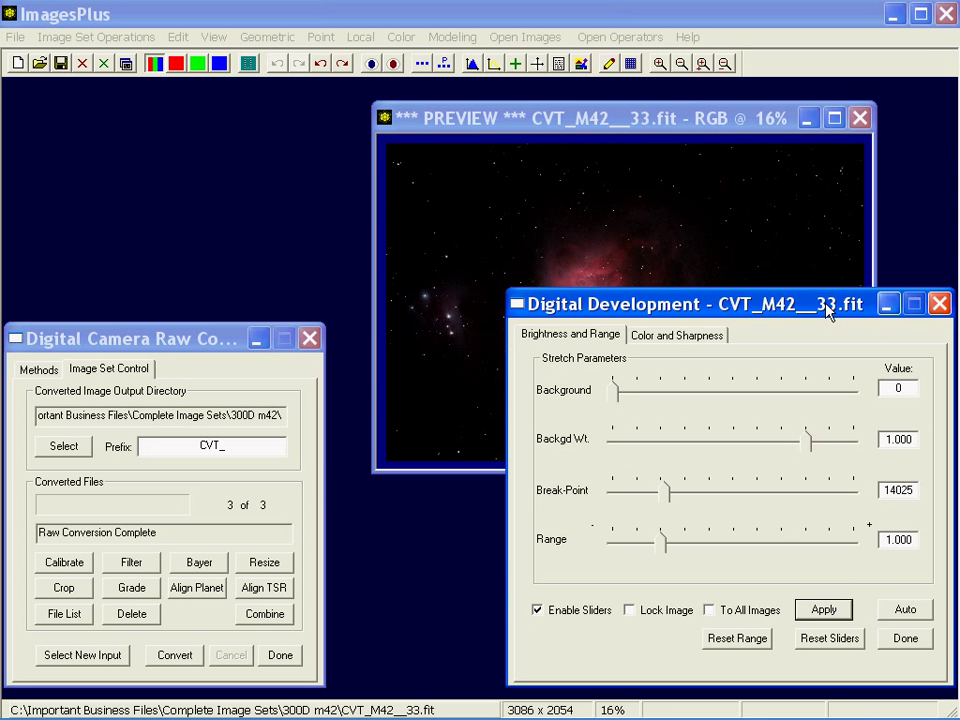
drag(726, 132, 688, 67)
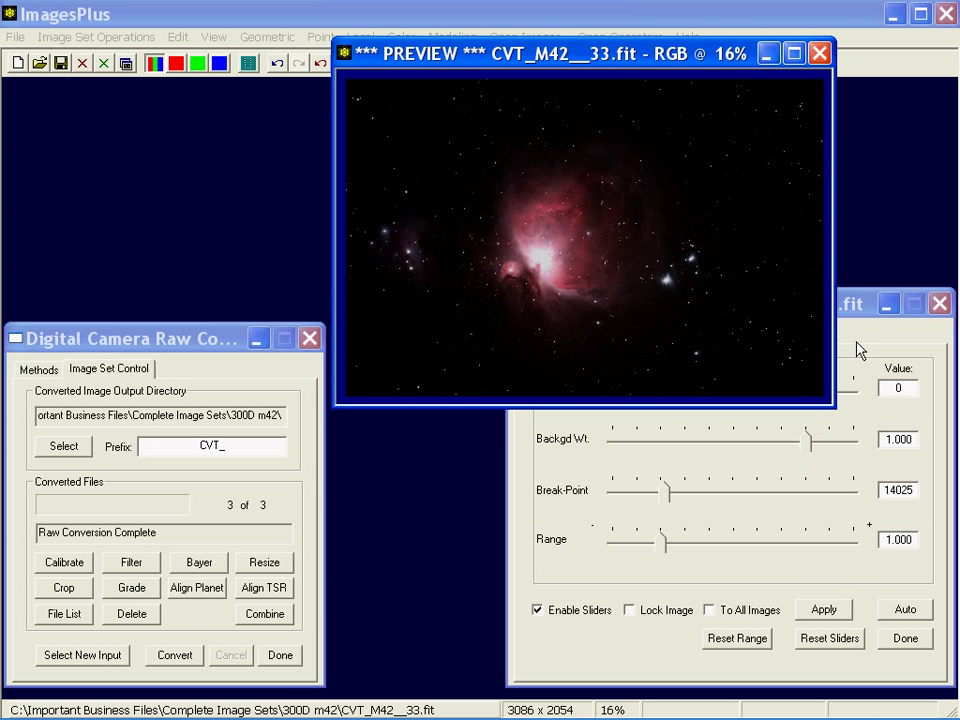
drag(666, 506, 649, 507)
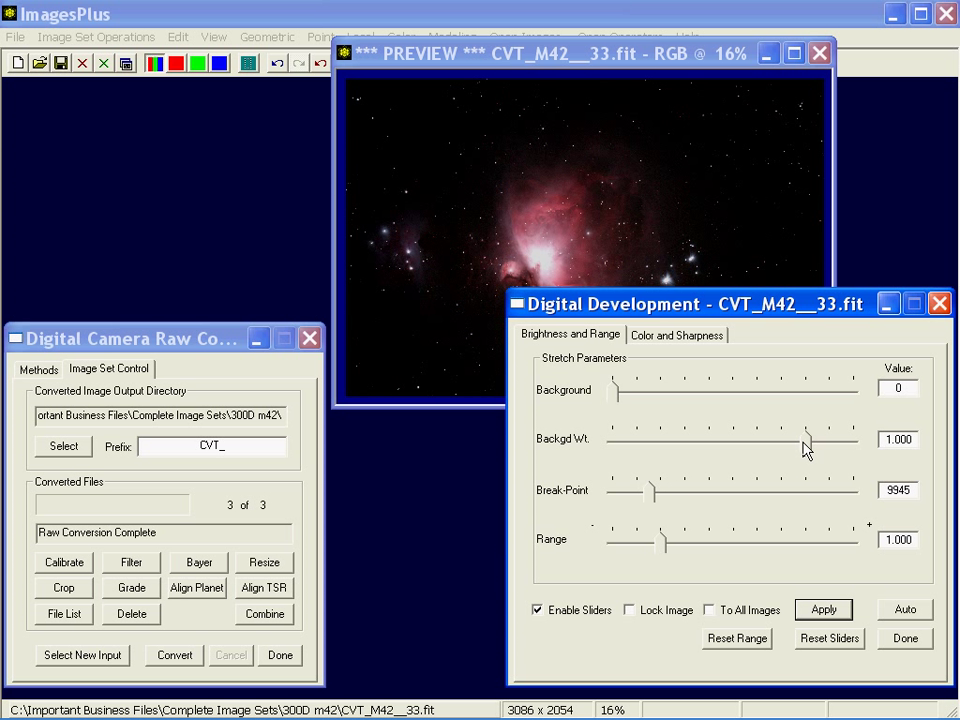
drag(806, 449, 790, 444)
drag(651, 494, 645, 493)
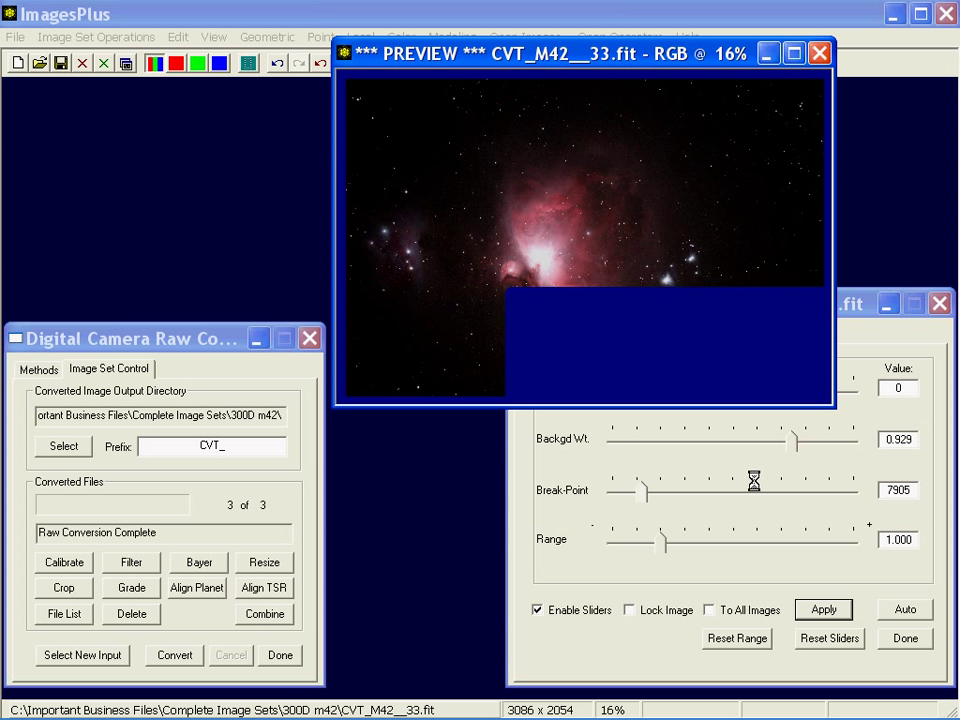
click(940, 304)
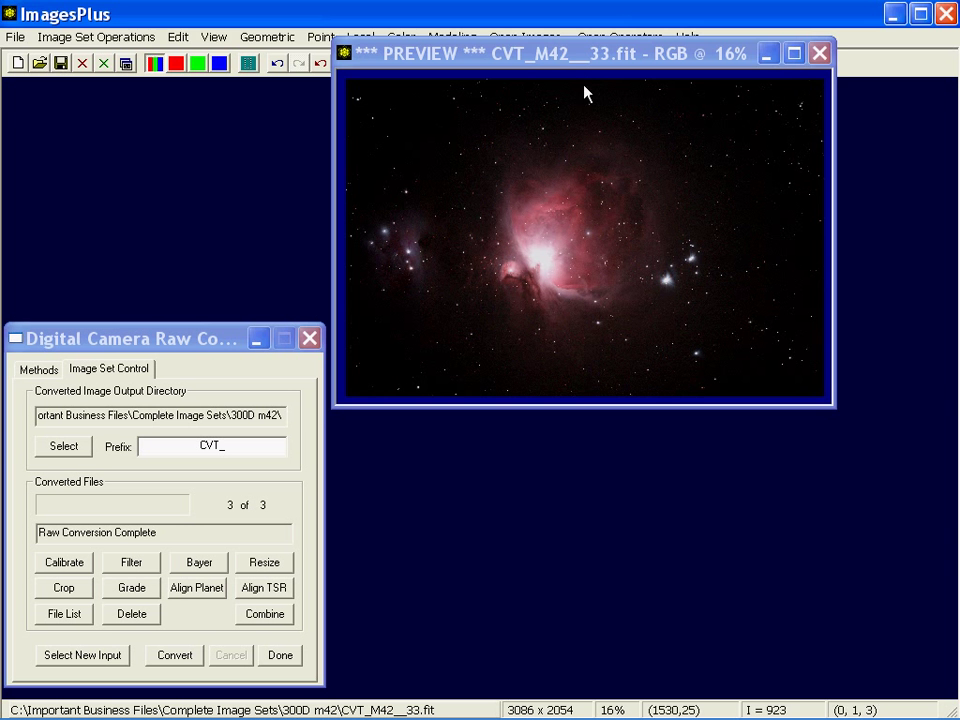
- Neutralize the background in Color Balance by sampling the dark sky of the M42 preview
click(401, 36)
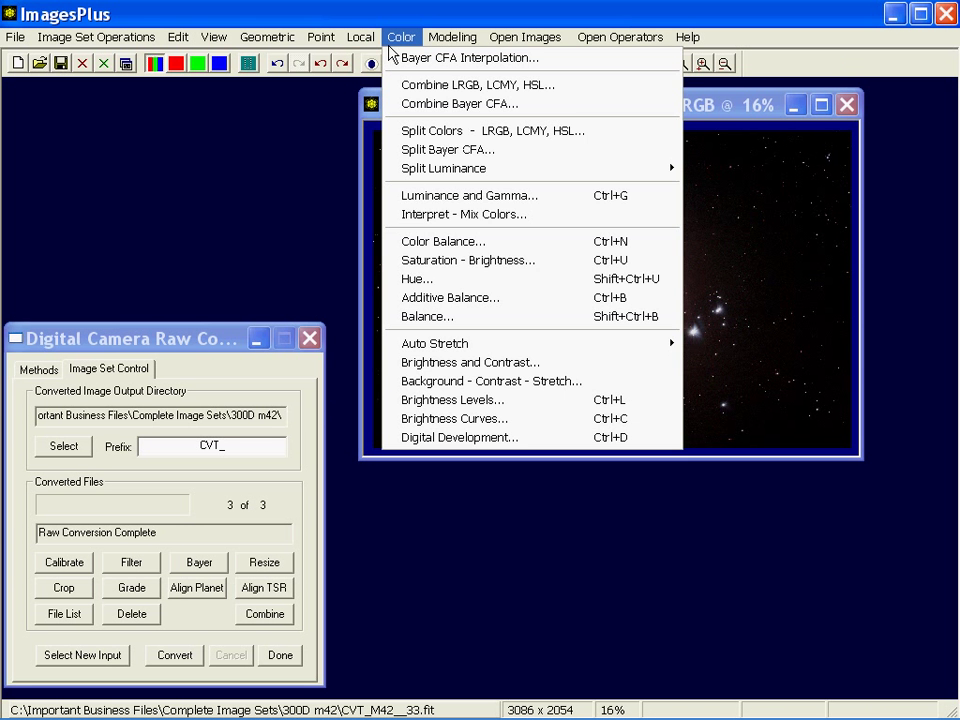
click(437, 240)
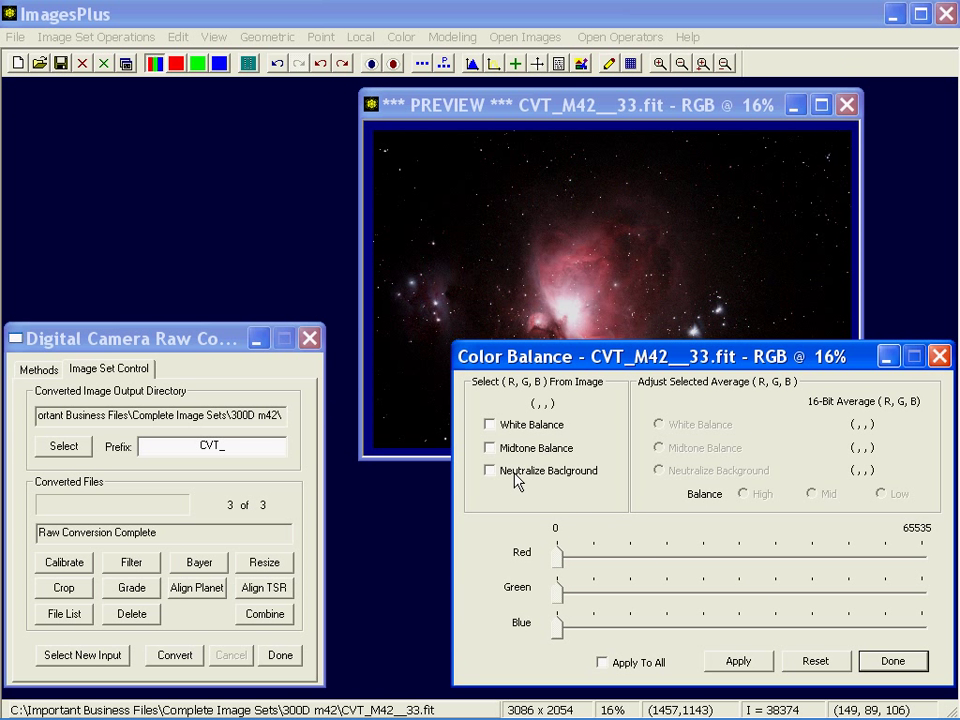
click(572, 472)
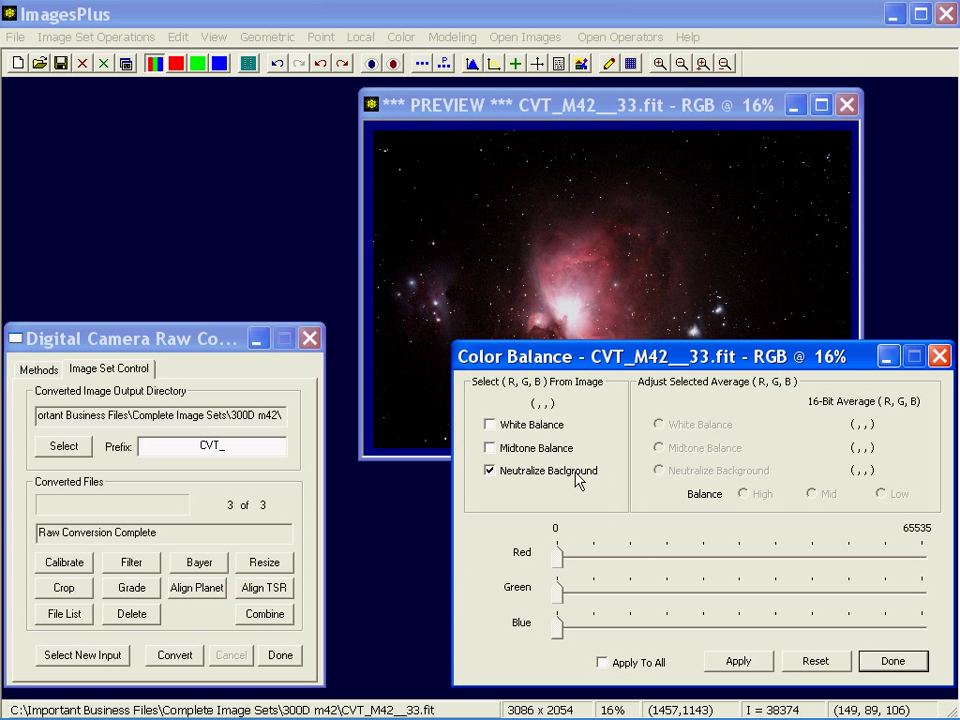
click(652, 205)
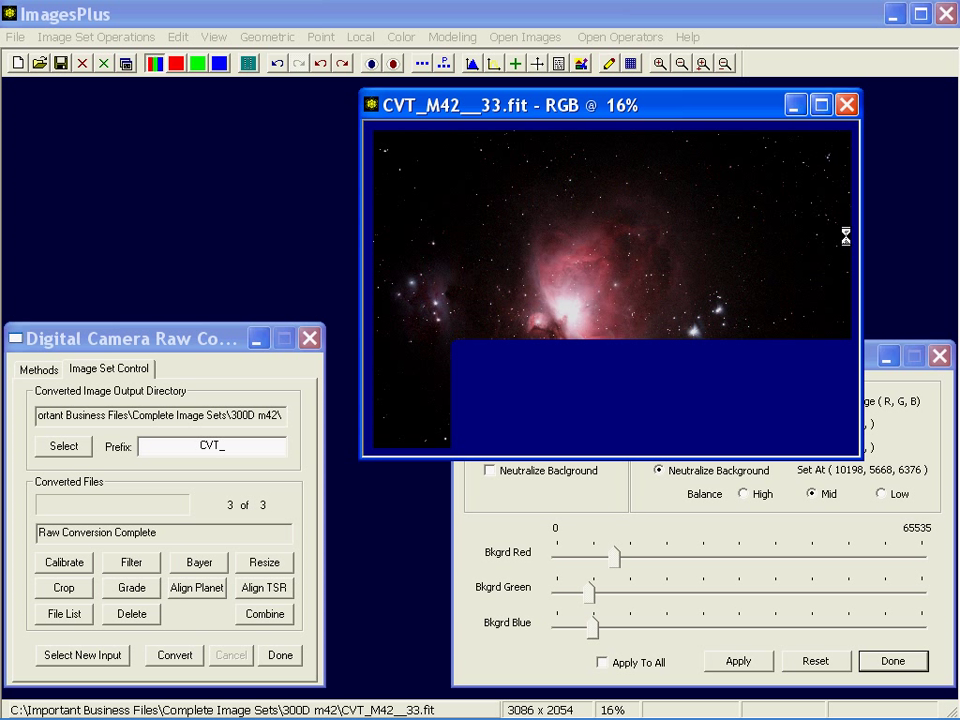
click(939, 357)
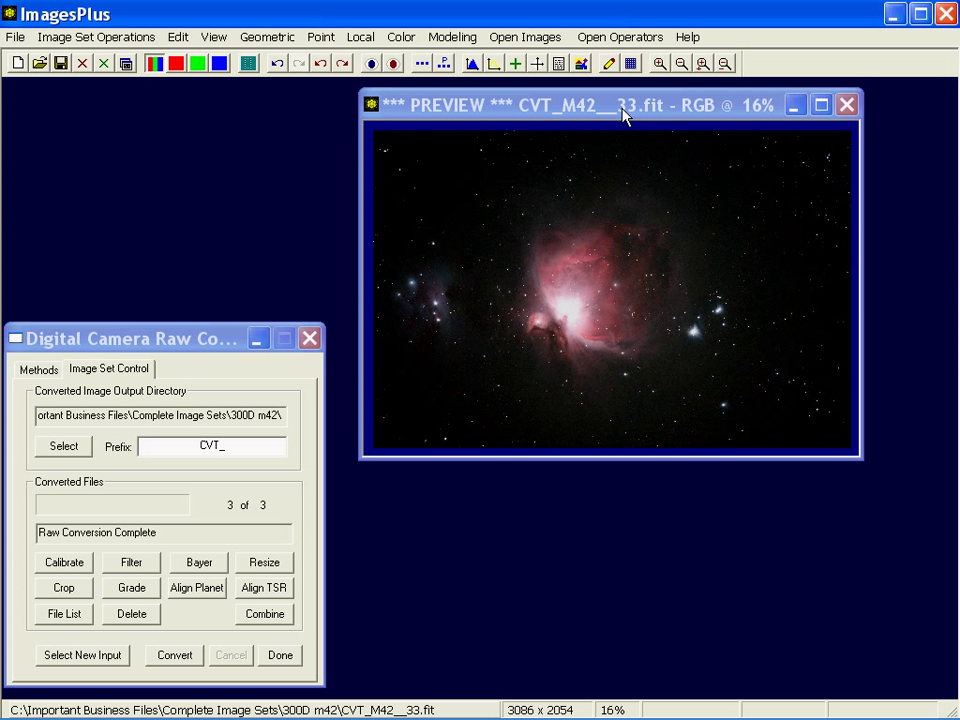
drag(624, 112, 706, 111)
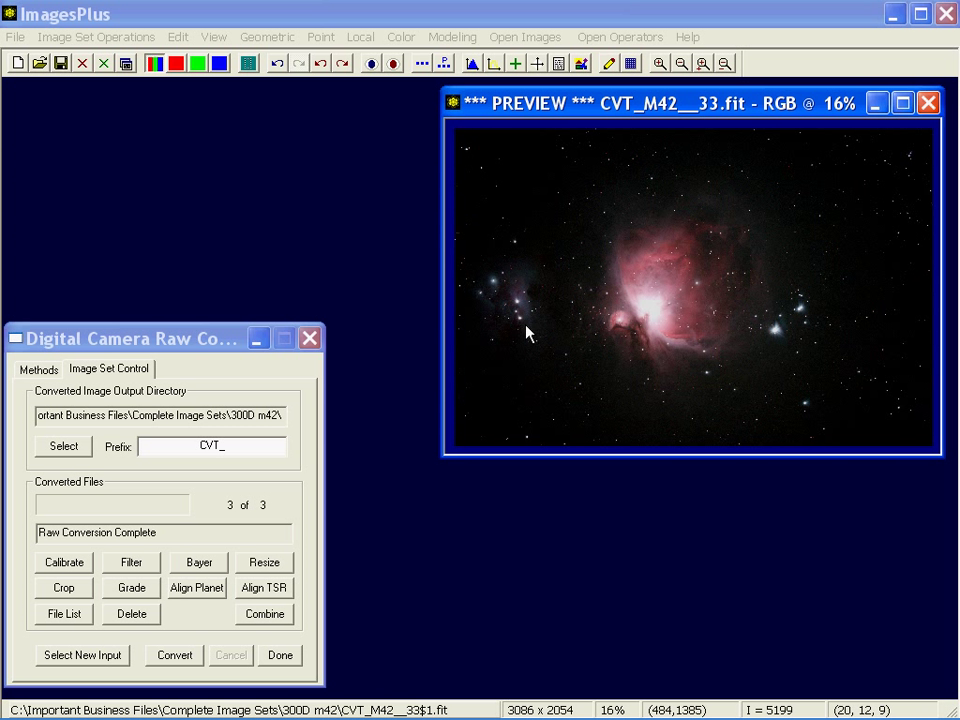
click(559, 64)
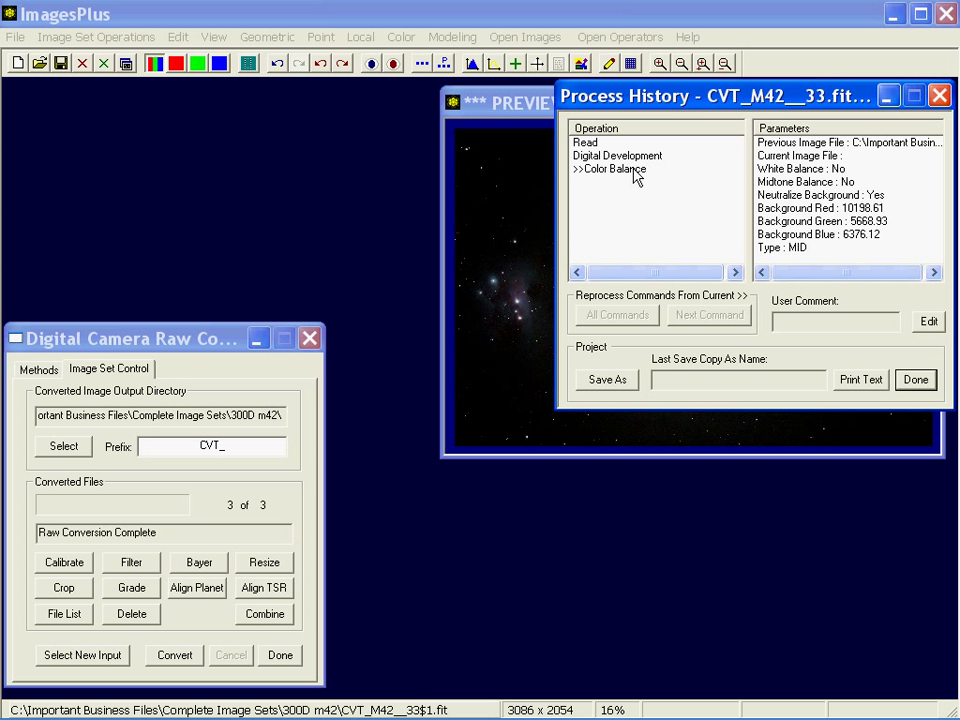
click(940, 96)
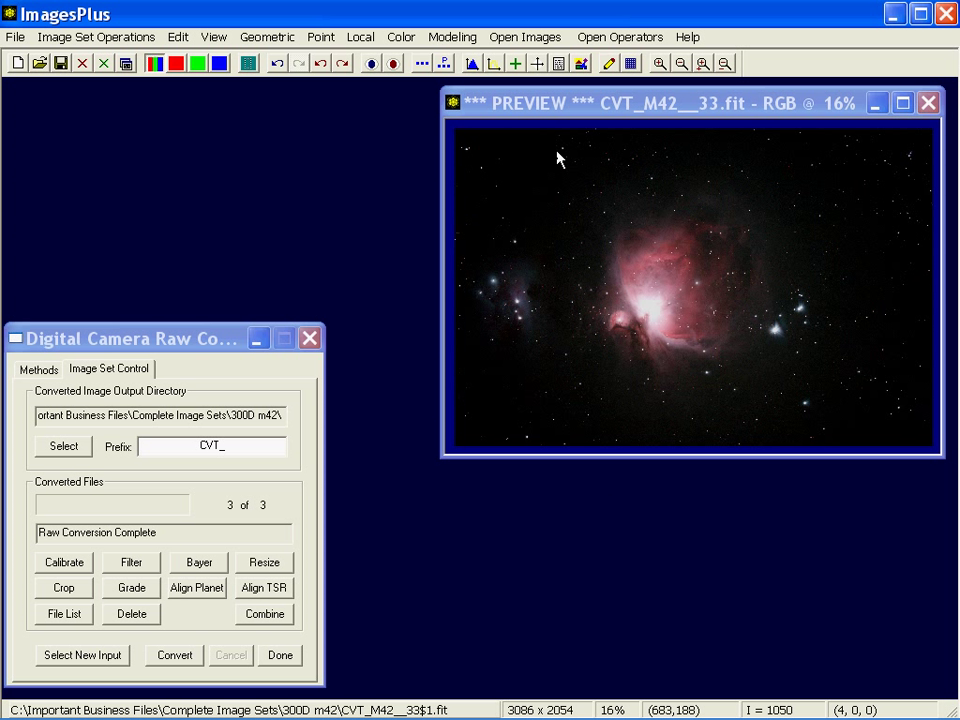
click(560, 64)
drag(592, 104, 582, 284)
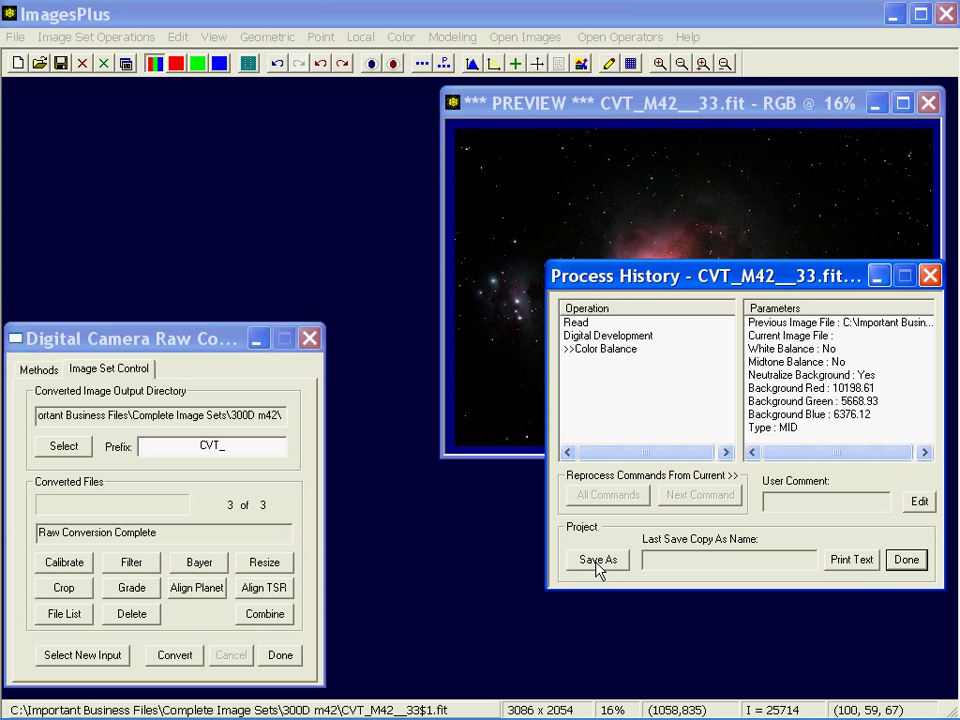
click(907, 561)
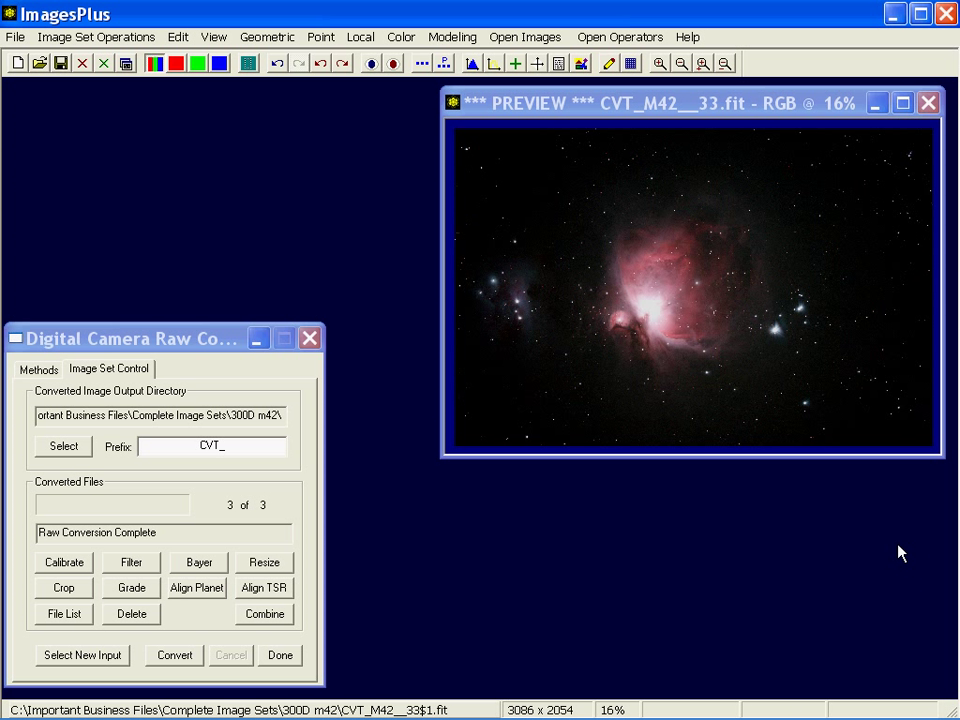
click(12, 38)
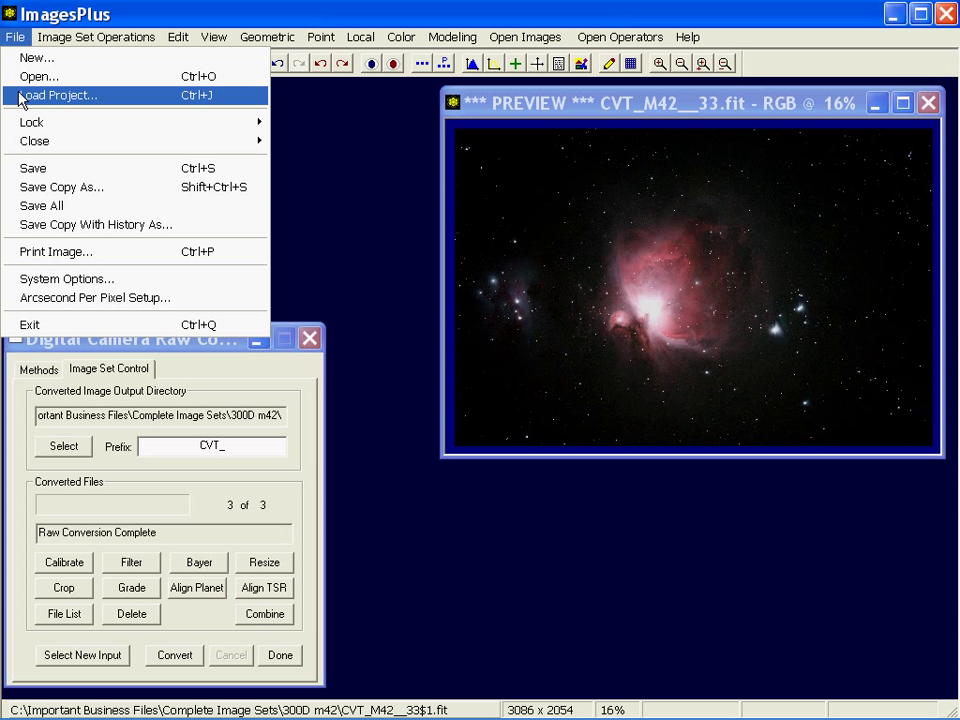
- Run Filter Files on the 3 converted images using Current Active Image as the filter source
click(535, 110)
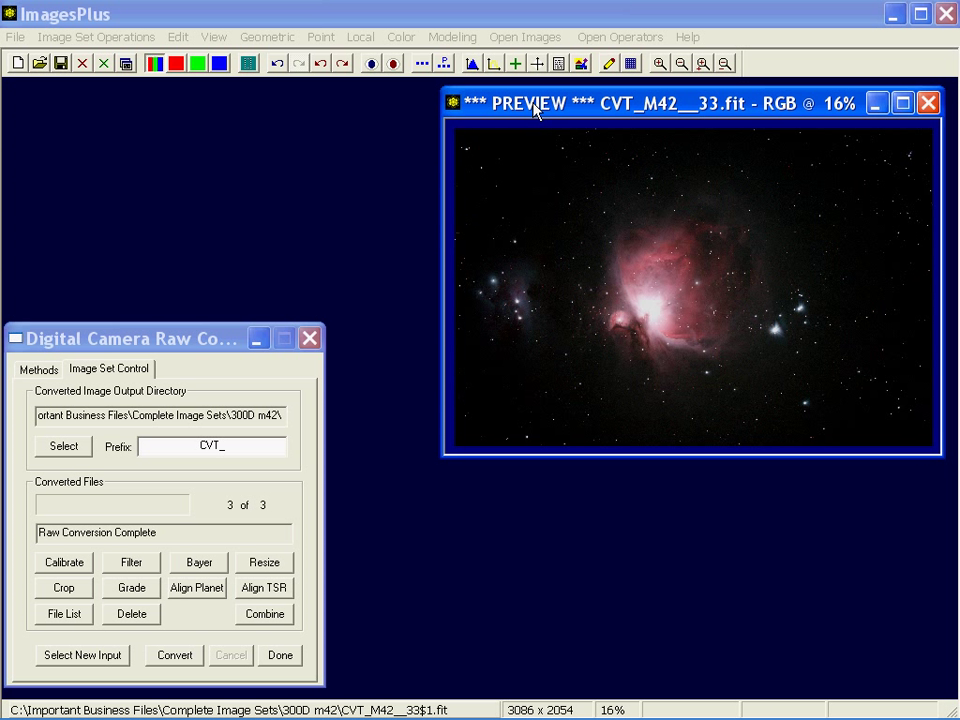
click(148, 570)
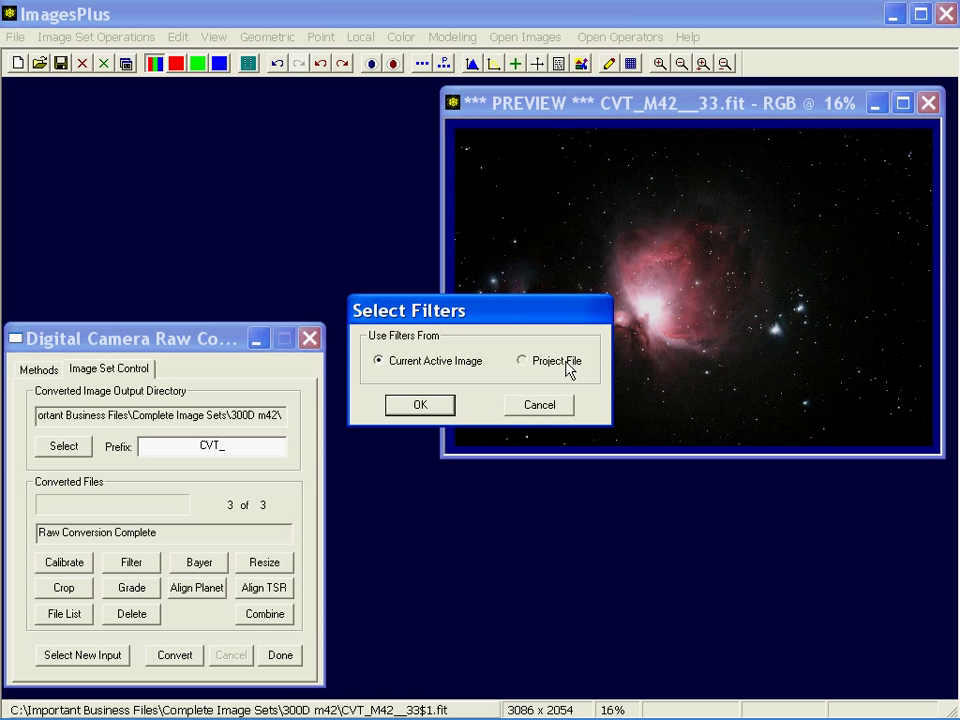
click(474, 369)
click(430, 410)
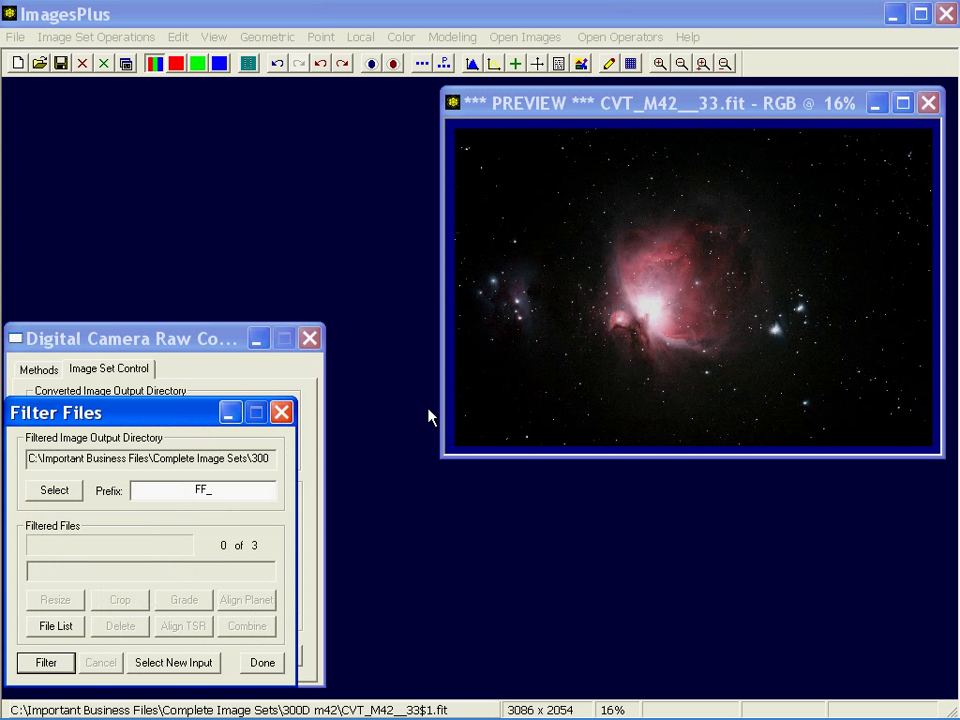
click(58, 665)
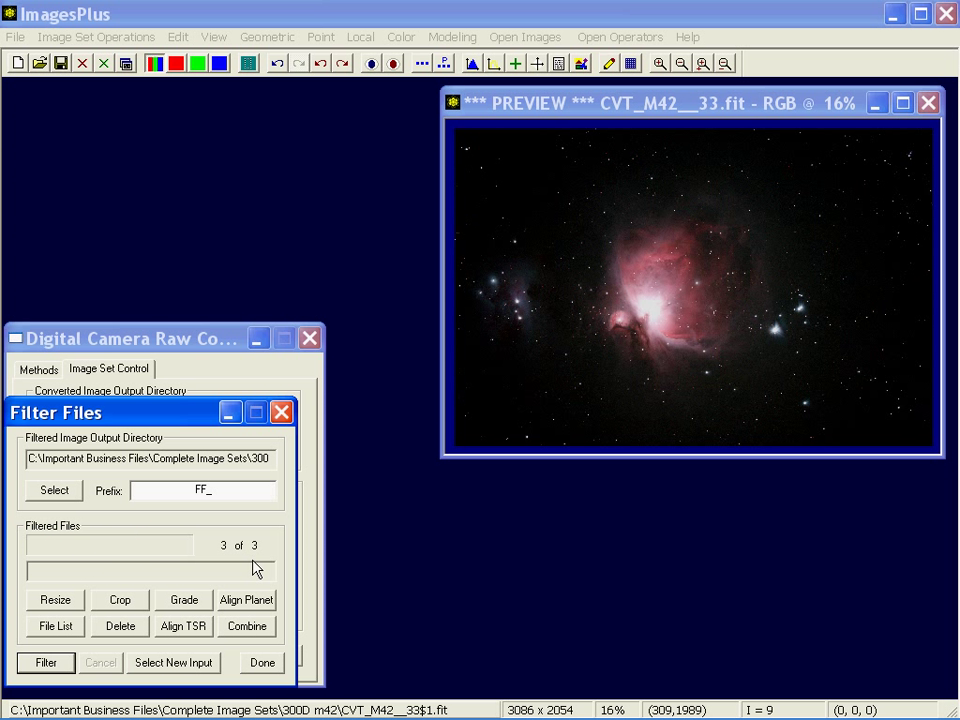
click(60, 626)
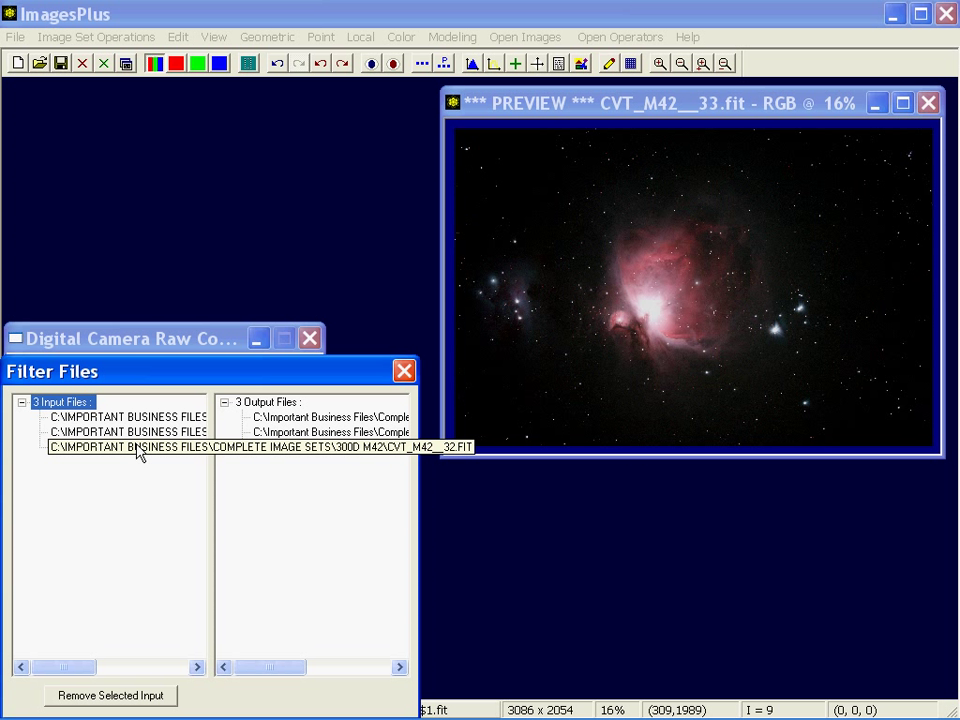
double_click(193, 417)
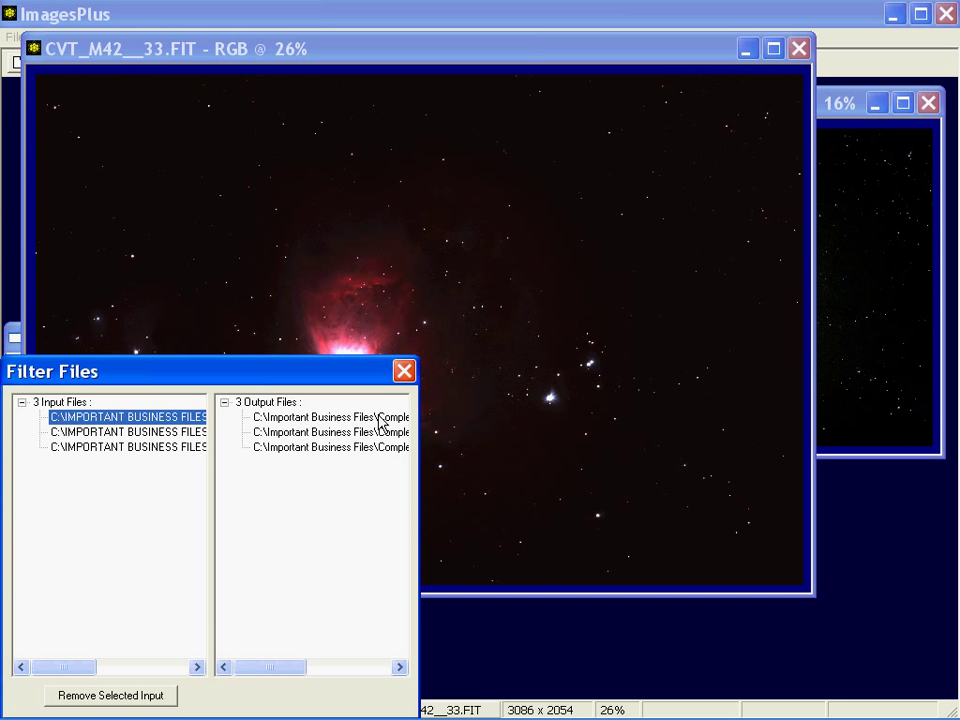
double_click(392, 415)
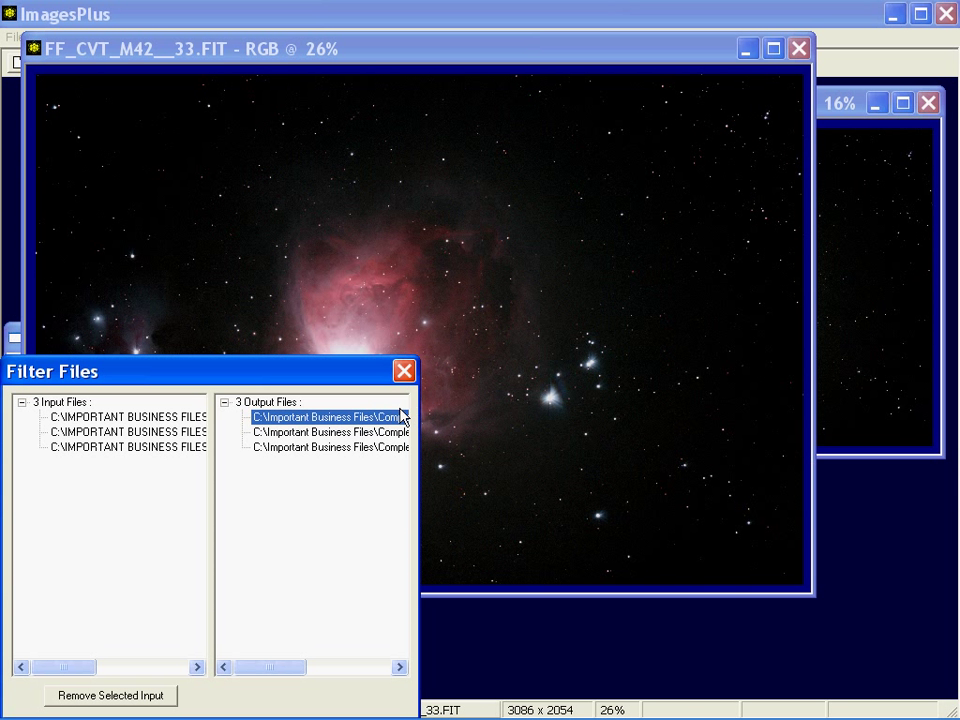
click(400, 369)
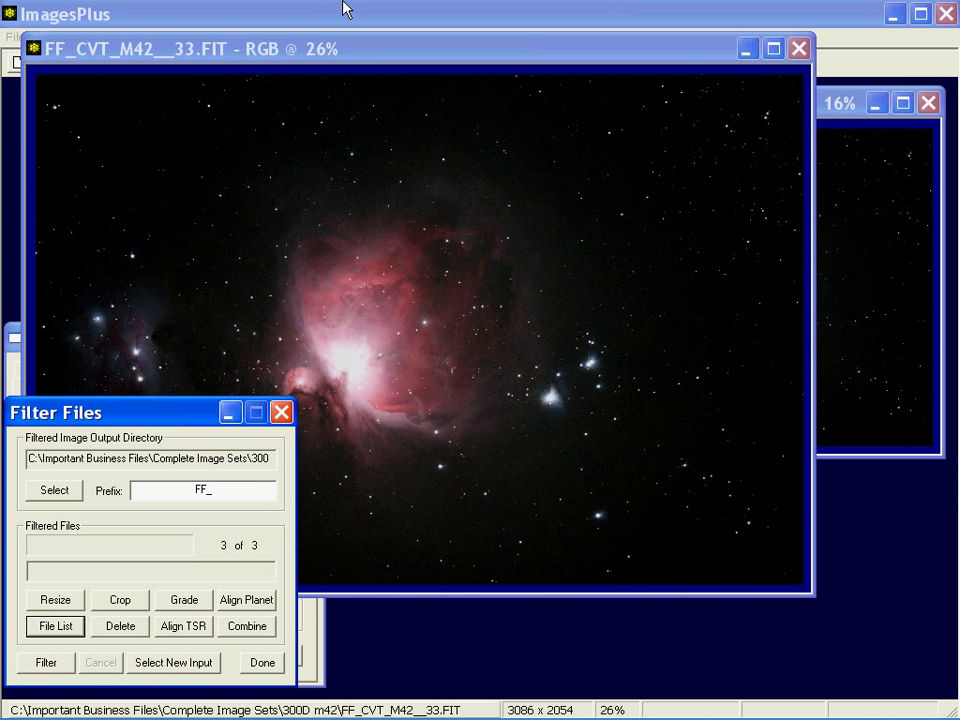
drag(333, 60, 775, 226)
drag(489, 69, 485, 57)
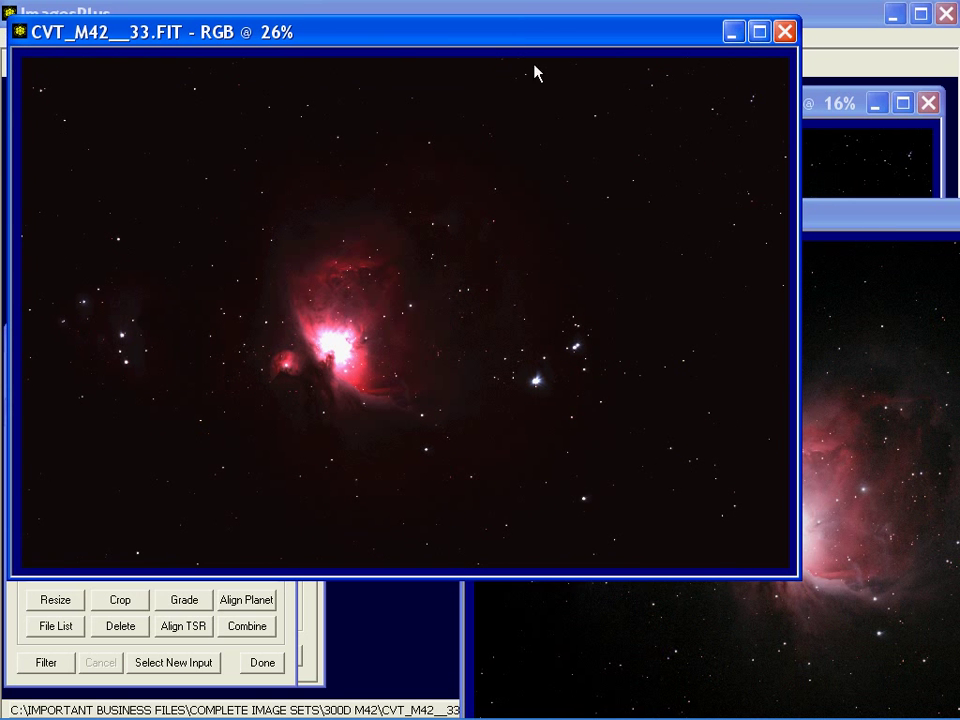
drag(845, 216, 317, 82)
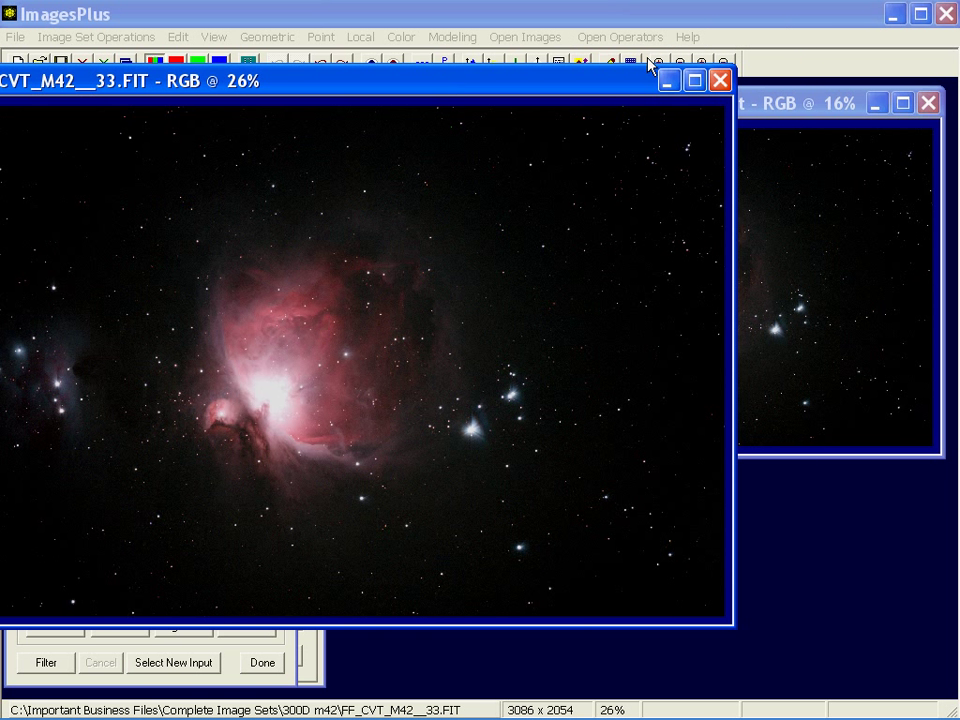
click(681, 64)
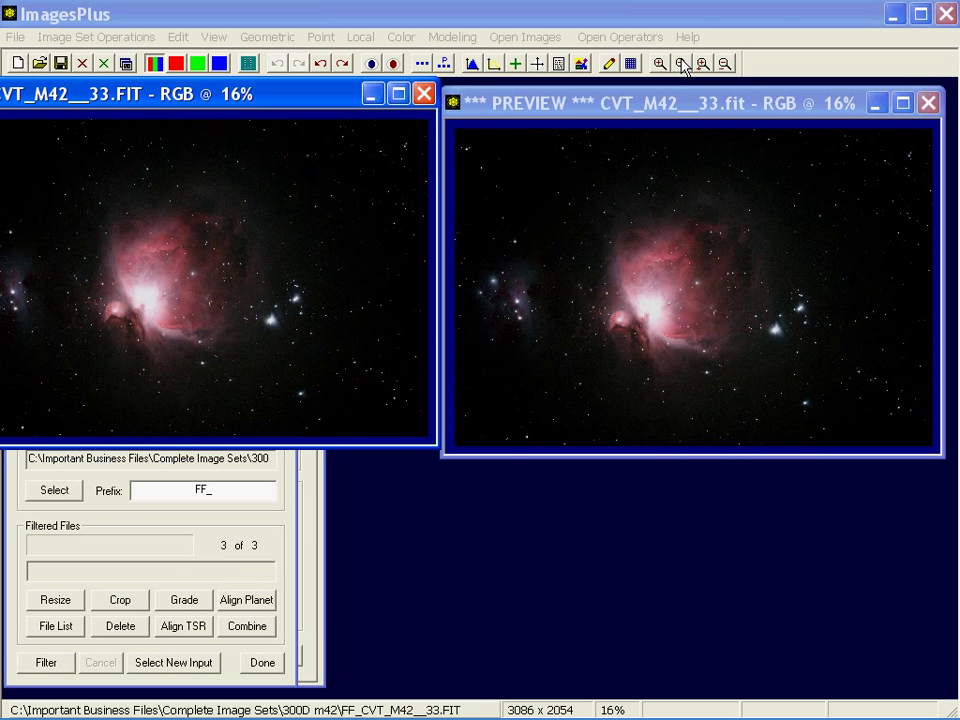
drag(297, 143, 344, 113)
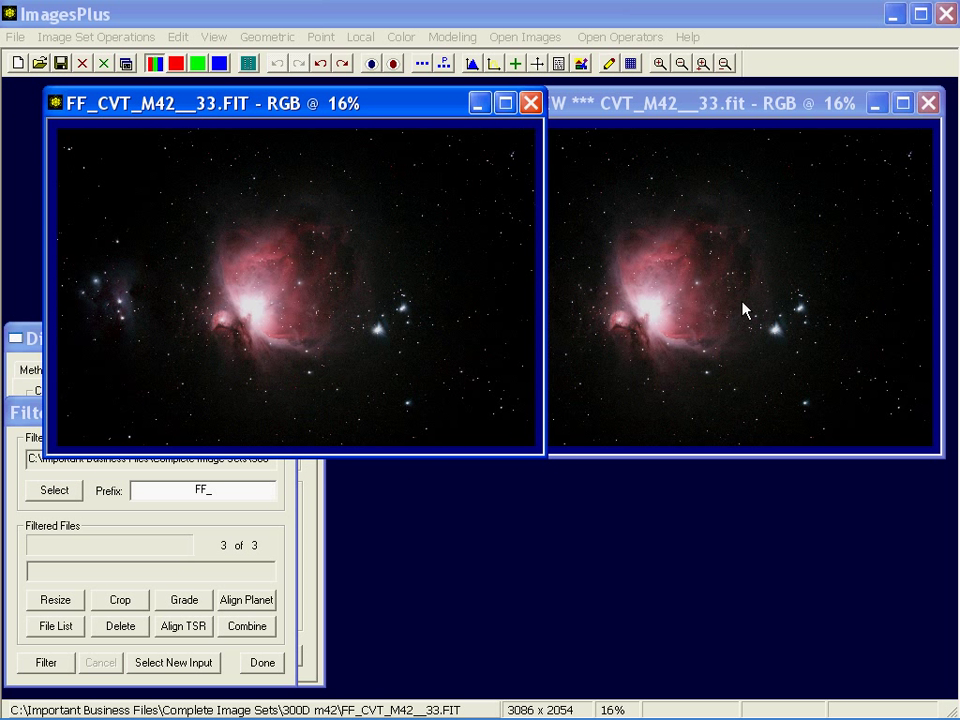
- Close the filtered and preview M42 windows and move the Filter Files dialog to the centre
click(530, 102)
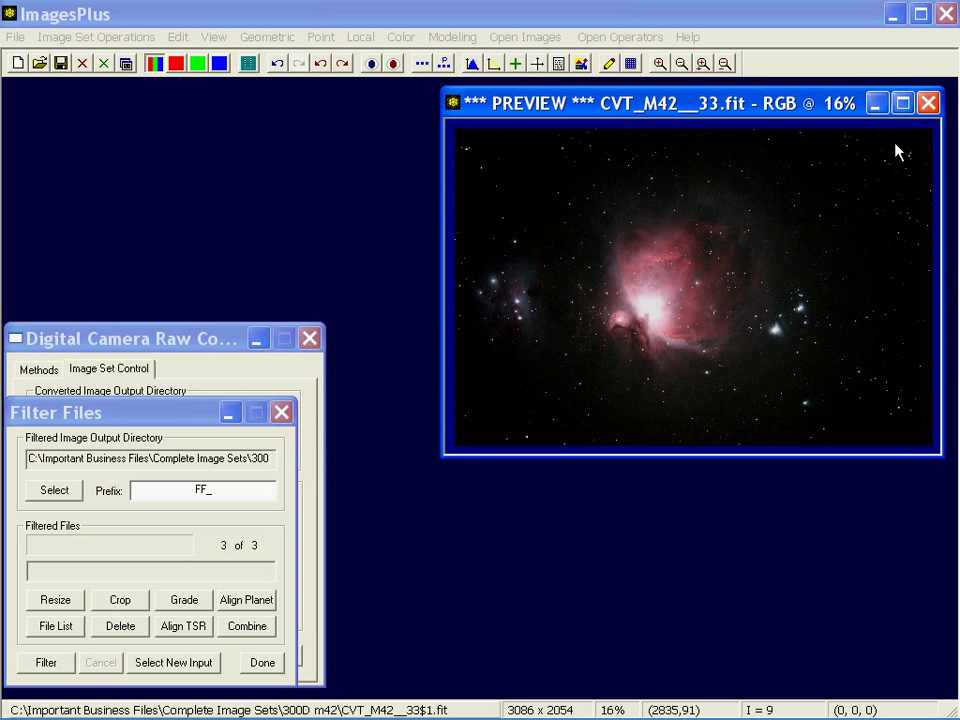
click(929, 103)
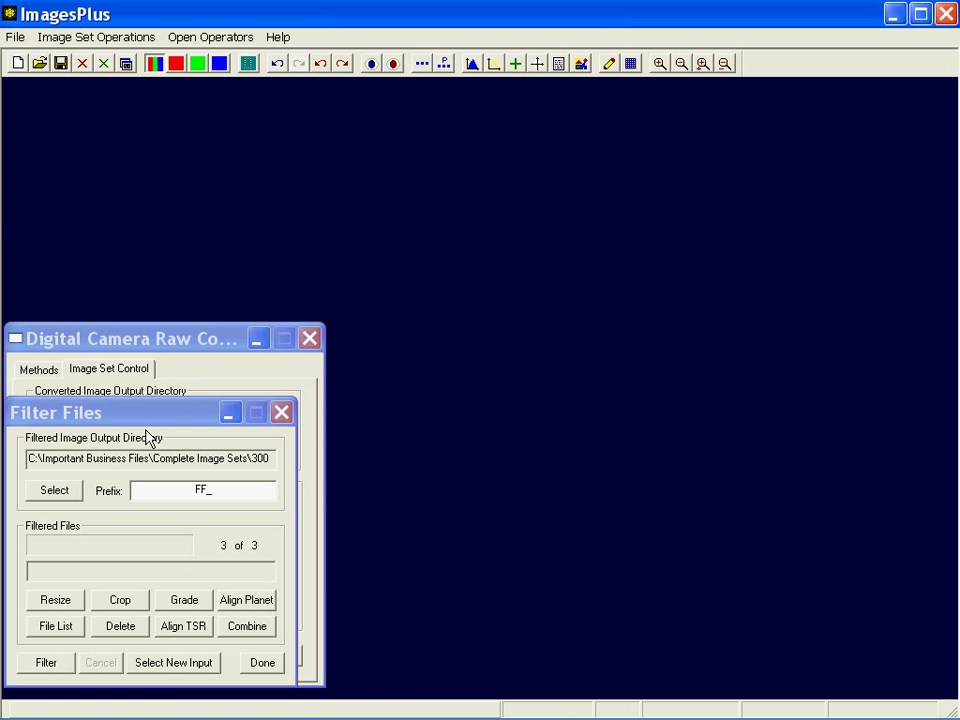
drag(128, 418, 484, 378)
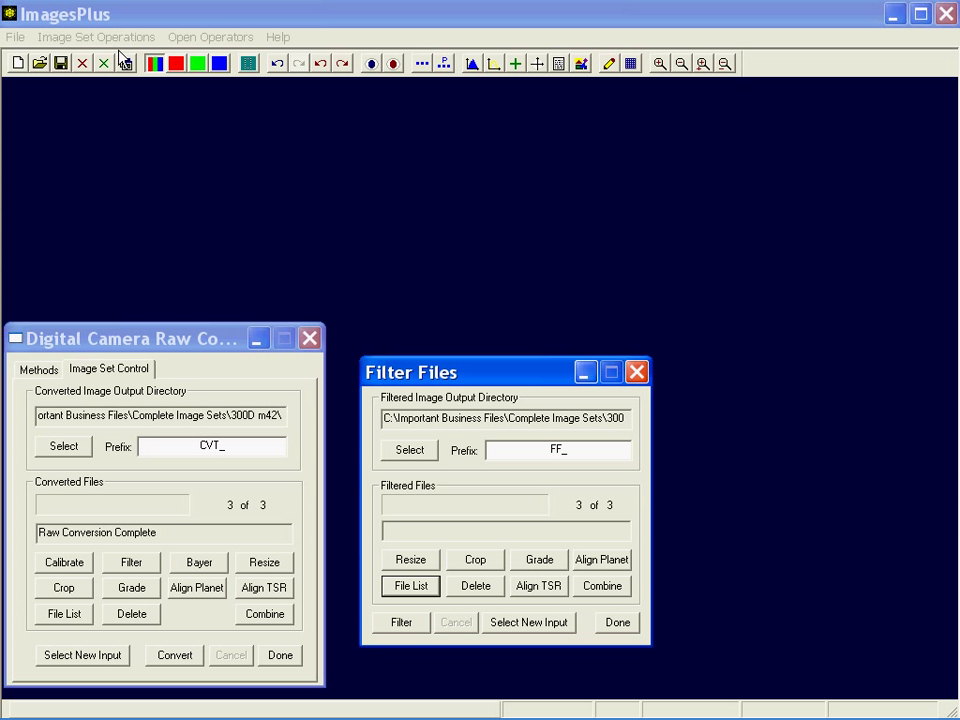
click(90, 36)
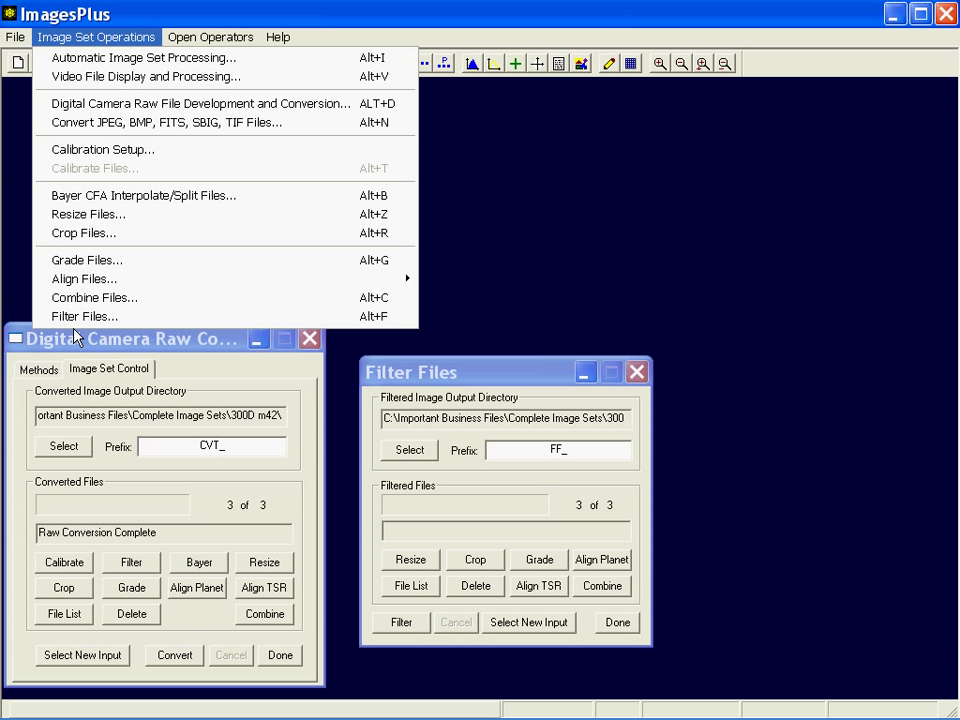